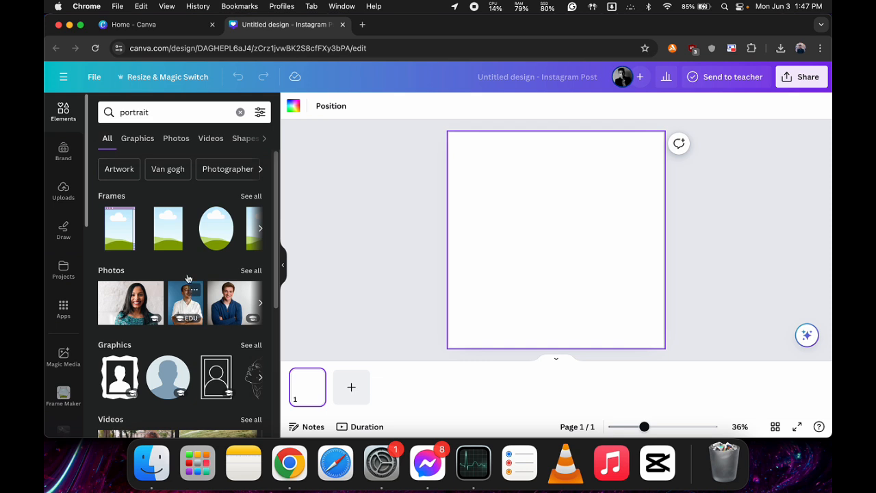
{"action": "left_click", "coordinate": [144, 141]}
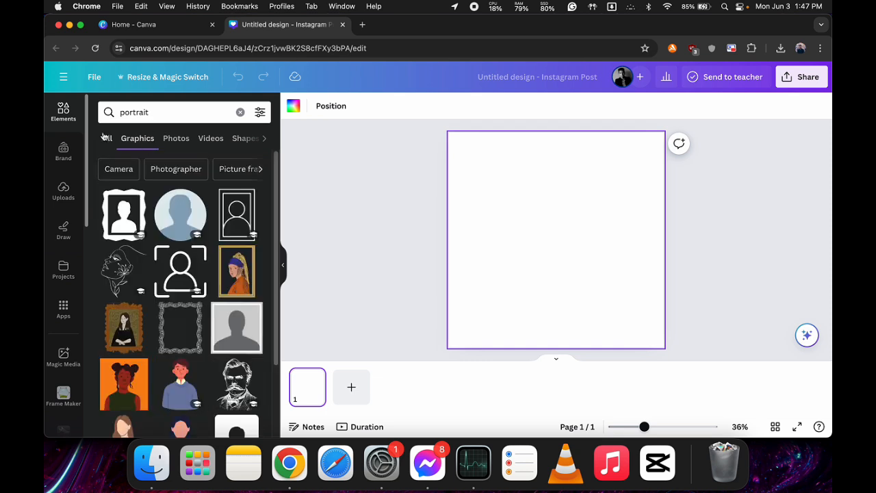
{"action": "left_click", "coordinate": [106, 138]}
{"action": "left_click", "coordinate": [186, 302]}
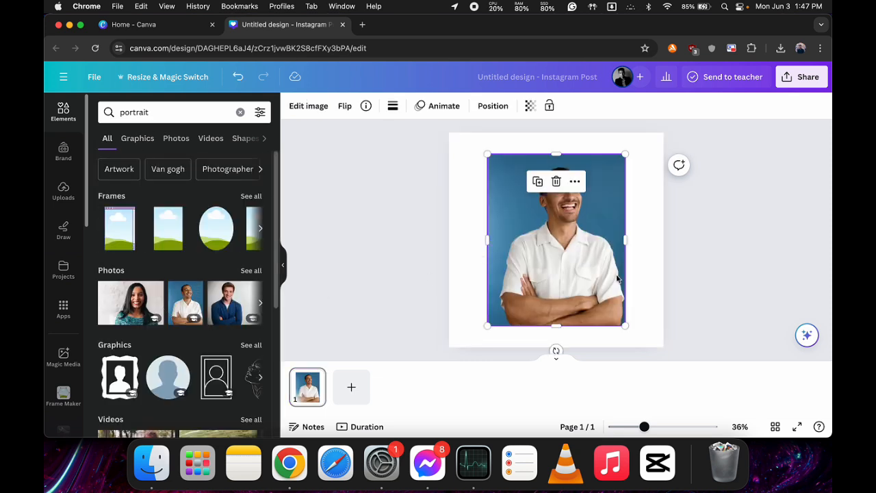
{"action": "left_click", "coordinate": [682, 274]}
{"action": "left_click", "coordinate": [176, 138]}
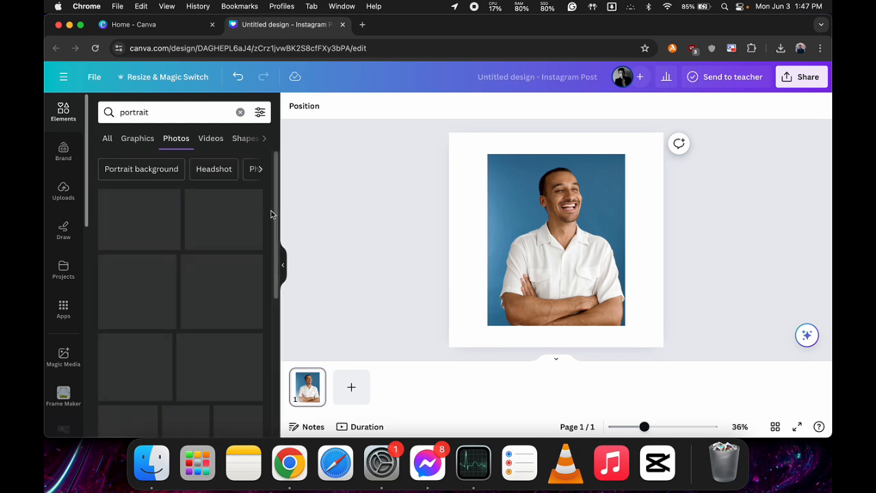
{"action": "left_click", "coordinate": [529, 252]}
{"action": "key", "text": "Delete"}
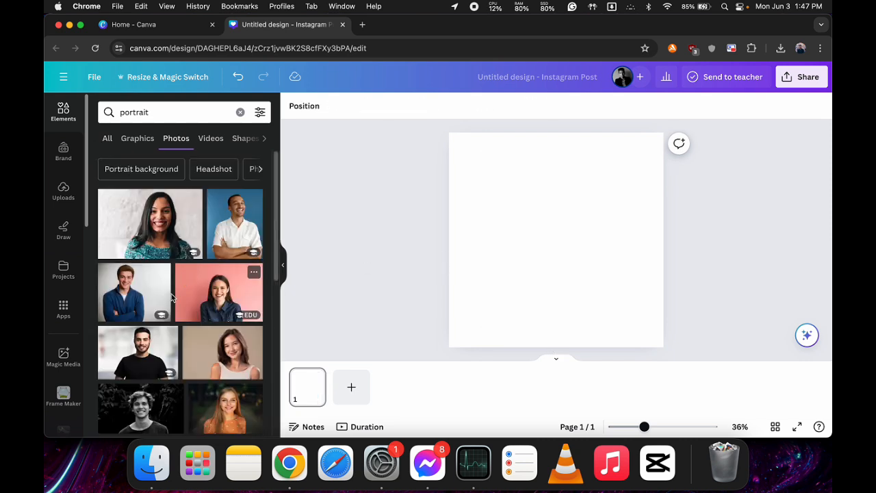
Add the photo of the smiling man in a black T-shirt to the page and enlarge it past the page's side edges
{"action": "left_click", "coordinate": [138, 352]}
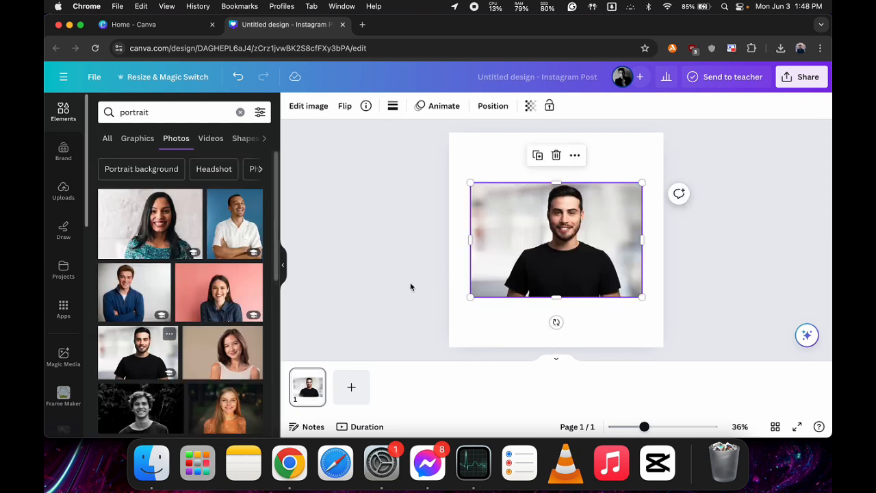
{"action": "right_click", "coordinate": [597, 251]}
{"action": "left_click", "coordinate": [534, 250]}
{"action": "left_click_drag", "start_coordinate": [471, 182], "coordinate": [363, 123]}
{"action": "left_click_drag", "start_coordinate": [546, 222], "coordinate": [597, 274]}
{"action": "left_click_drag", "start_coordinate": [413, 171], "coordinate": [386, 149]}
{"action": "left_click", "coordinate": [486, 204]}
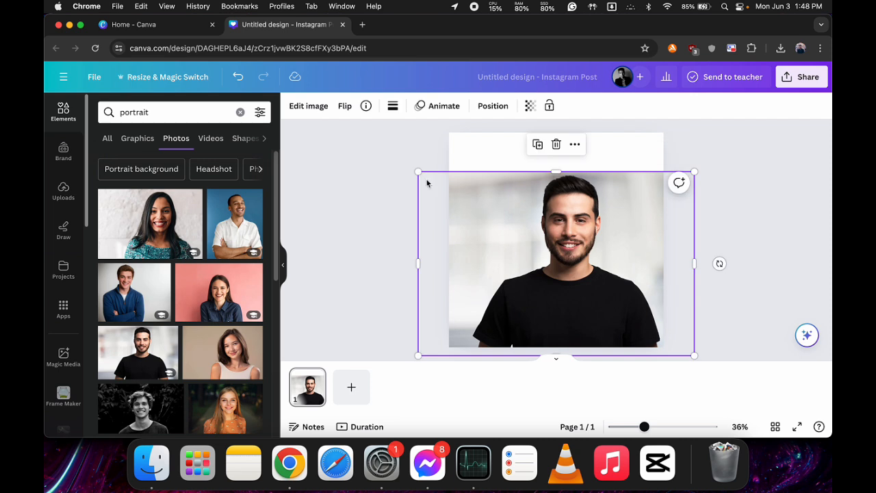
Set the man's photo as the page background and cut out its backdrop with BG Remover
{"action": "right_click", "coordinate": [536, 204]}
{"action": "left_click", "coordinate": [585, 399]}
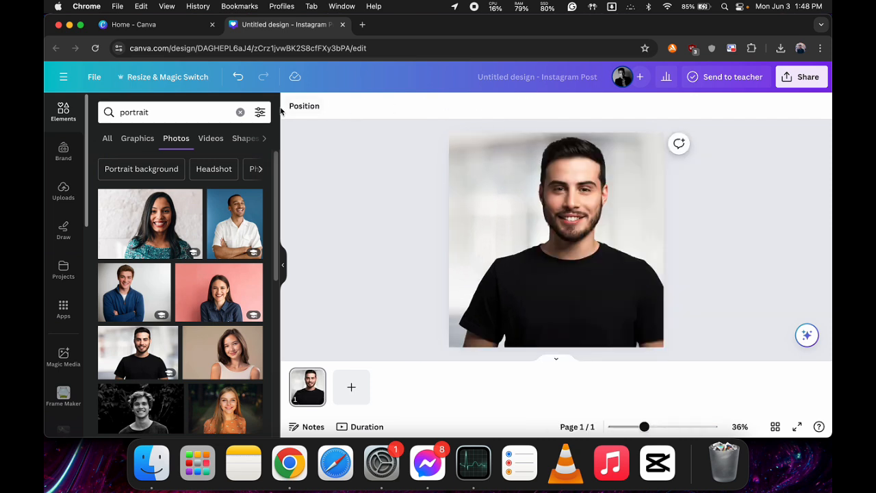
{"action": "left_click", "coordinate": [505, 189]}
{"action": "left_click", "coordinate": [308, 106]}
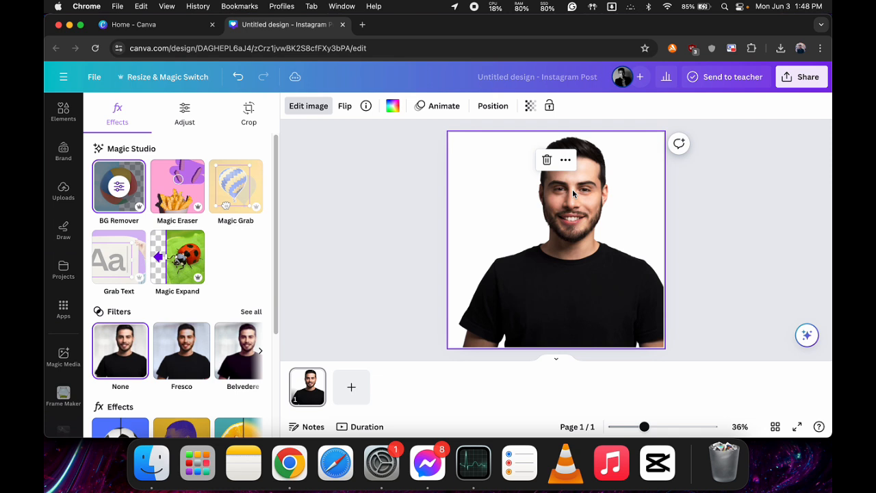
Download the design as a PNG at size 1 with a transparent background
{"action": "left_click", "coordinate": [808, 77]}
{"action": "left_click", "coordinate": [661, 356]}
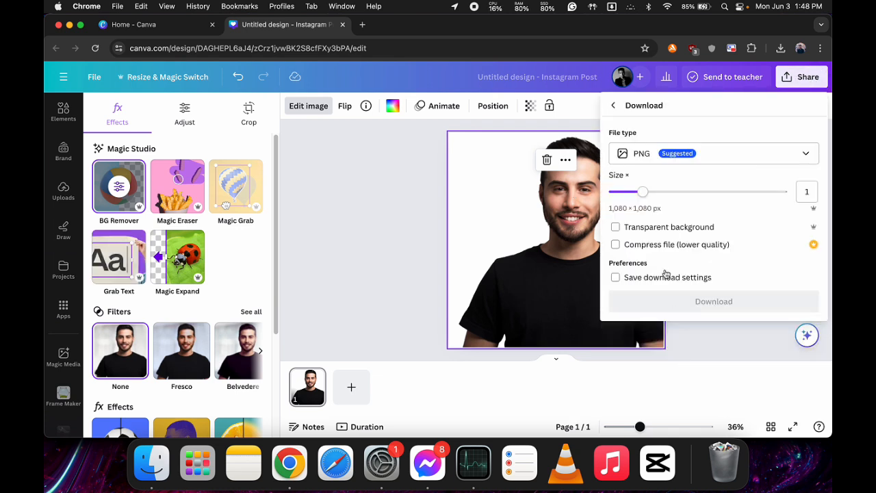
{"action": "left_click", "coordinate": [615, 227]}
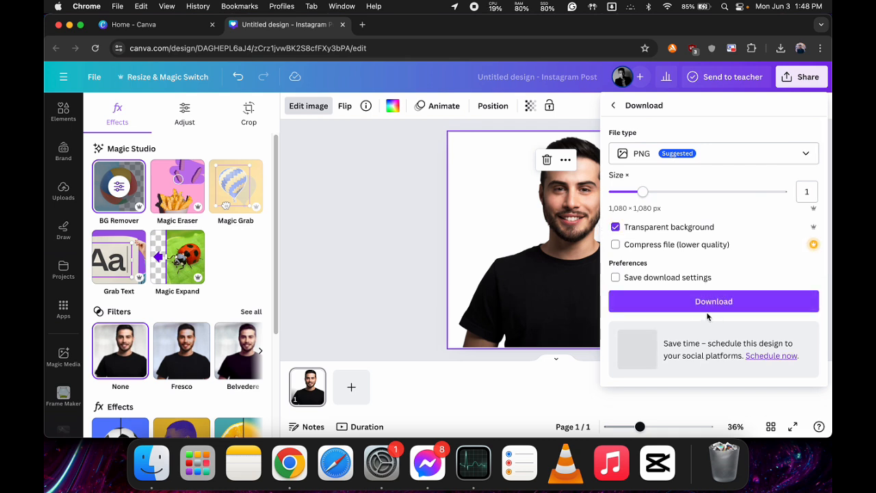
{"action": "left_click", "coordinate": [708, 306]}
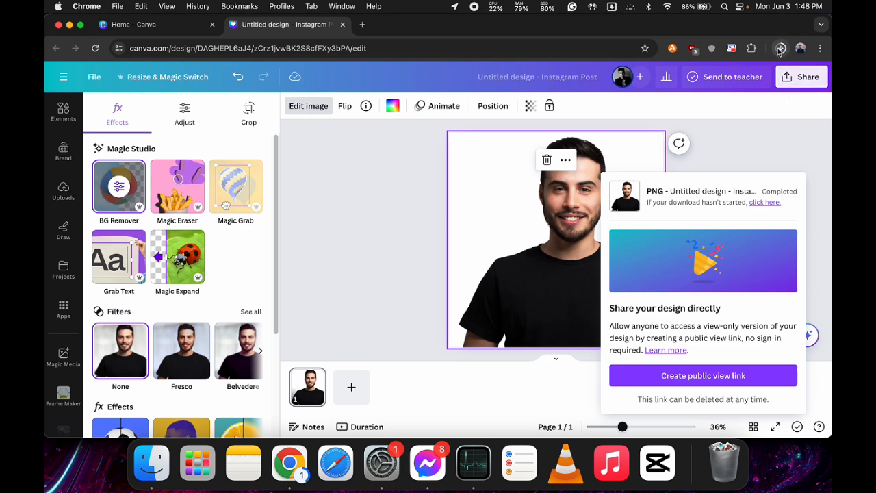
{"action": "left_click", "coordinate": [768, 151]}
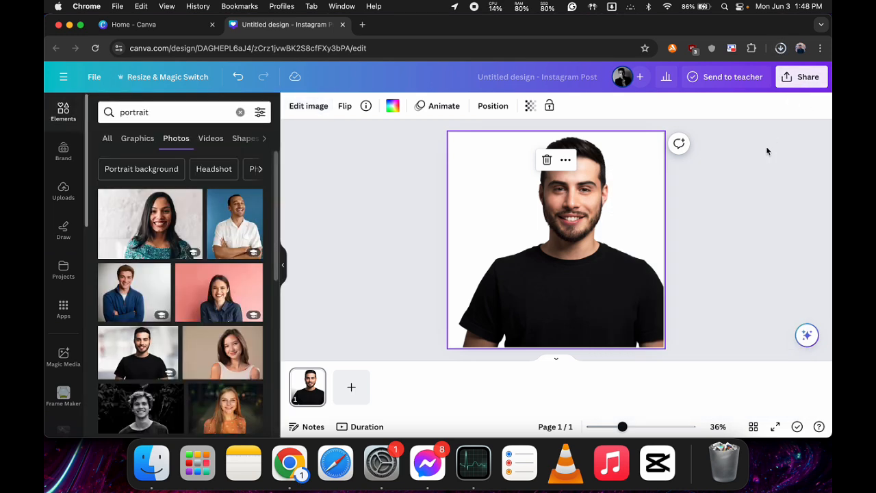
Upload the downloaded transparent PNG into the design's uploads and delete the portrait from the page
{"action": "left_click", "coordinate": [781, 49]}
{"action": "left_click_drag", "start_coordinate": [711, 81], "coordinate": [208, 190]}
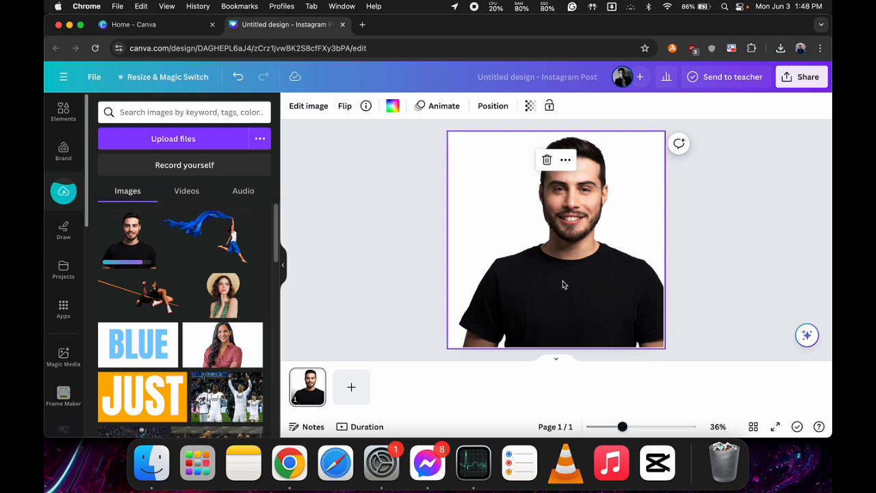
{"action": "key", "text": "Delete"}
{"action": "left_click", "coordinate": [140, 113]}
{"action": "type", "text": "gr"}
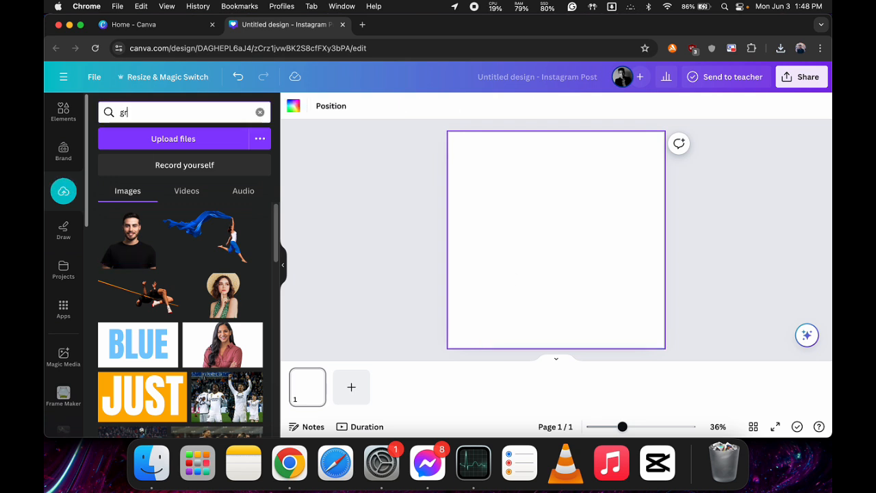
{"action": "type", "text": "a"}
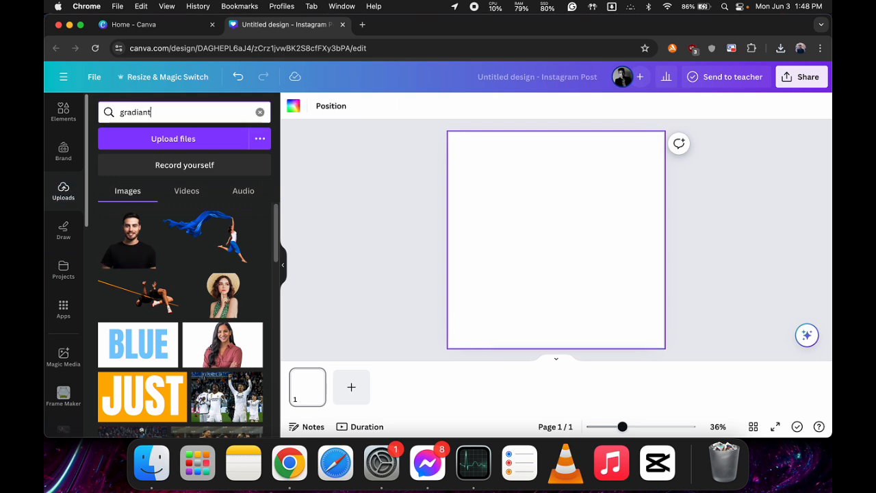
{"action": "type", "text": "diant"}
{"action": "key", "text": "Return"}
Search the photo elements for "gradiant" and look through the backgrounds on offer
{"action": "left_click", "coordinate": [63, 110]}
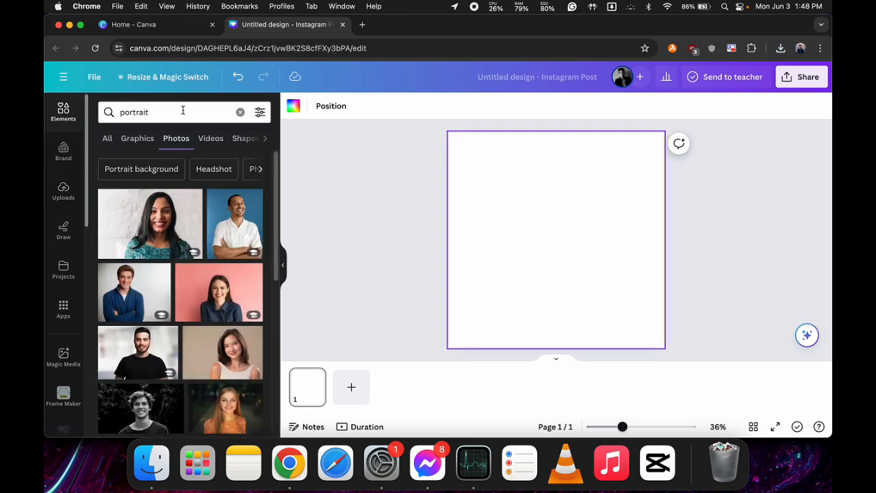
{"action": "left_click", "coordinate": [183, 111]}
{"action": "type", "text": "gradia"}
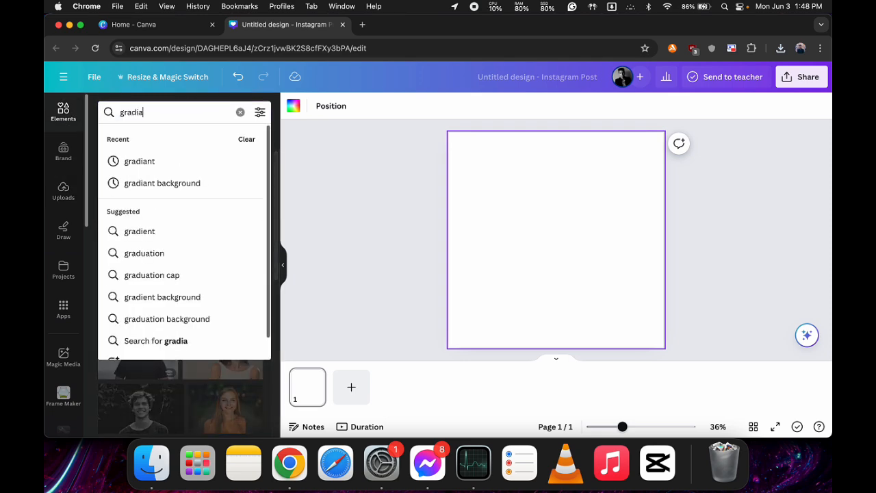
{"action": "type", "text": "nt"}
{"action": "key", "text": "Return"}
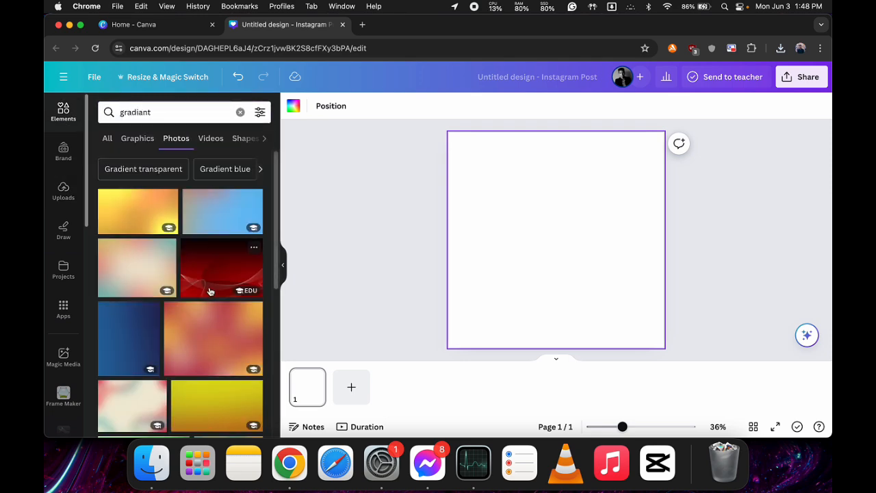
{"action": "scroll", "coordinate": [211, 291], "scroll_direction": "down", "scroll_amount": 10}
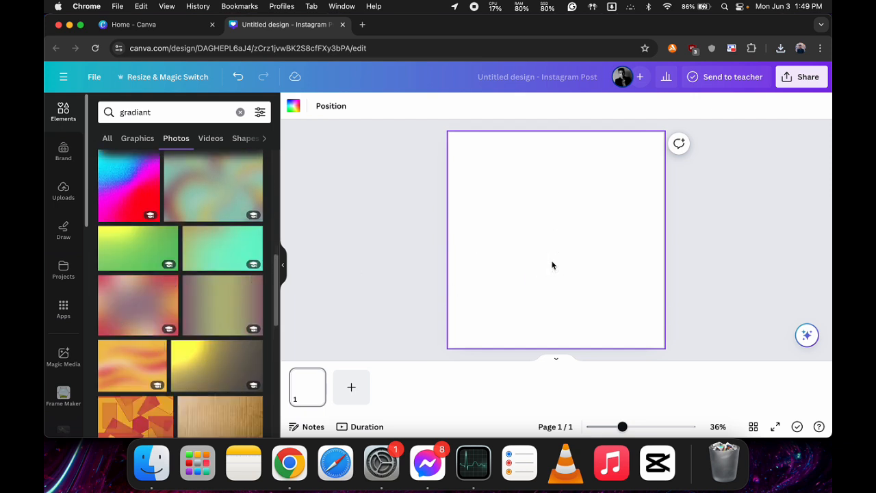
Fill the page background with the default yellow-to-orange gradient
{"action": "left_click", "coordinate": [305, 108]}
{"action": "scroll", "coordinate": [213, 270], "scroll_direction": "down", "scroll_amount": 5}
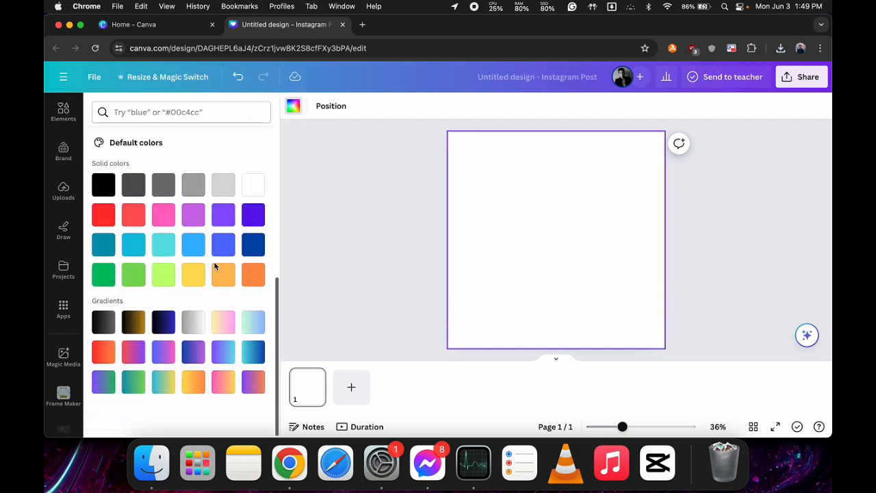
{"action": "left_click", "coordinate": [193, 383]}
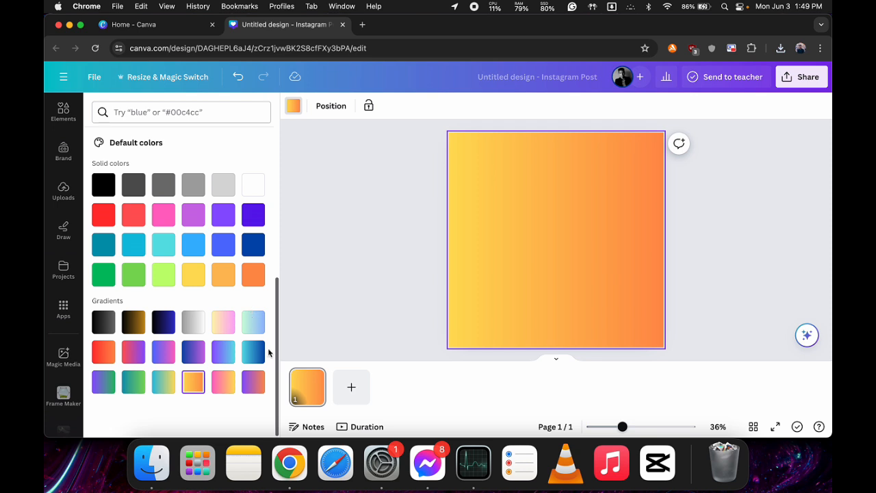
Change the background gradient's style to the circular gradient at 0% 0%, after trying the one centred at 50% 50%
{"action": "scroll", "coordinate": [204, 250], "scroll_direction": "up", "scroll_amount": 5}
{"action": "left_click", "coordinate": [104, 172]}
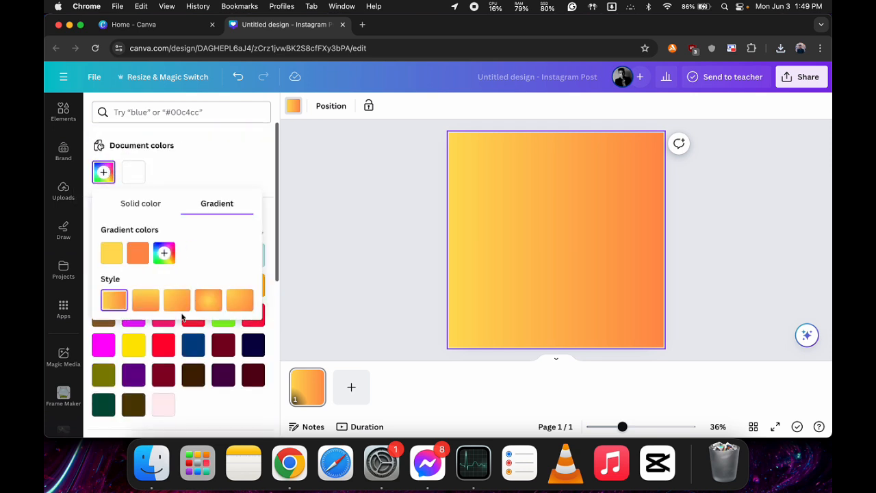
{"action": "left_click", "coordinate": [204, 302]}
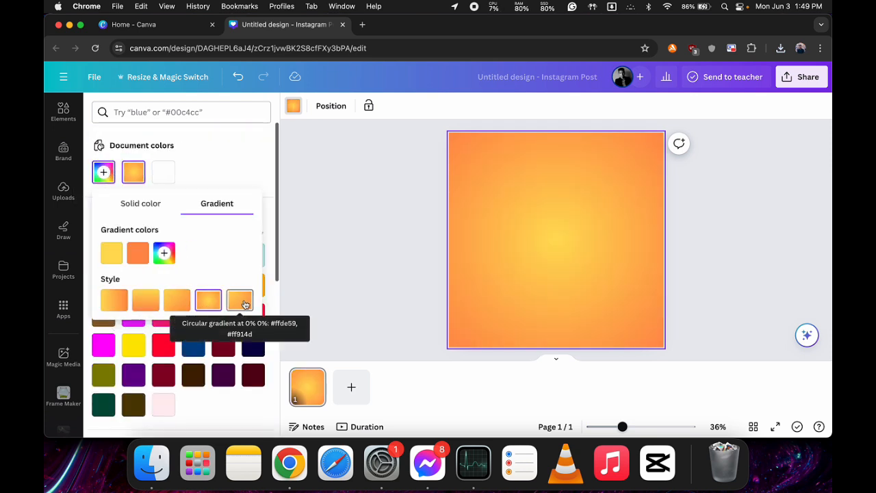
{"action": "left_click", "coordinate": [245, 304]}
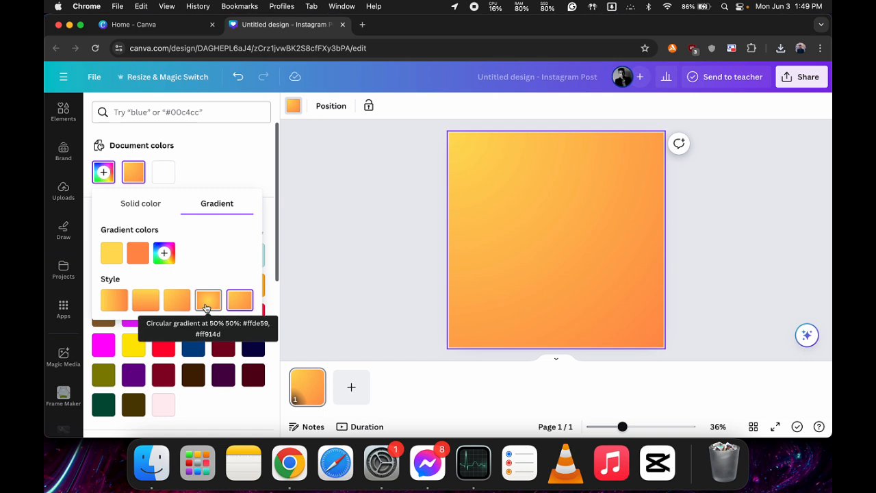
{"action": "left_click", "coordinate": [240, 302]}
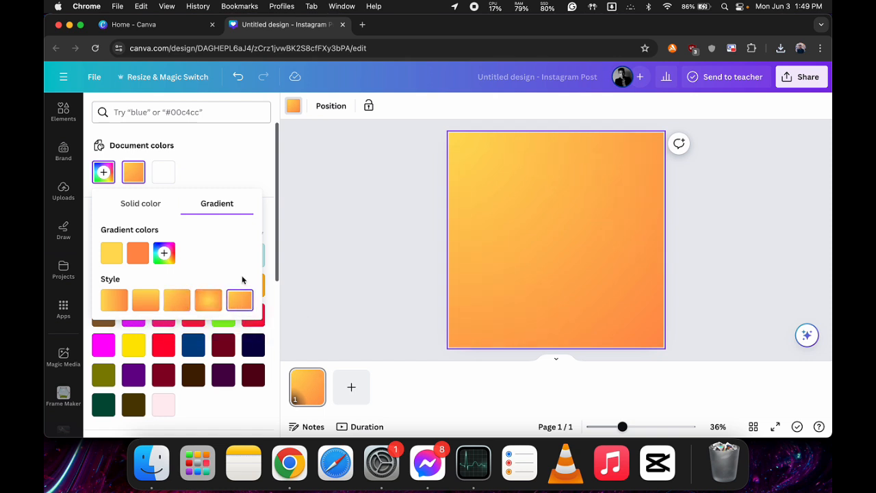
{"action": "left_click", "coordinate": [326, 233]}
Clear the uploads search and place the uploaded transparent cutout of the man on the page
{"action": "left_click", "coordinate": [62, 185]}
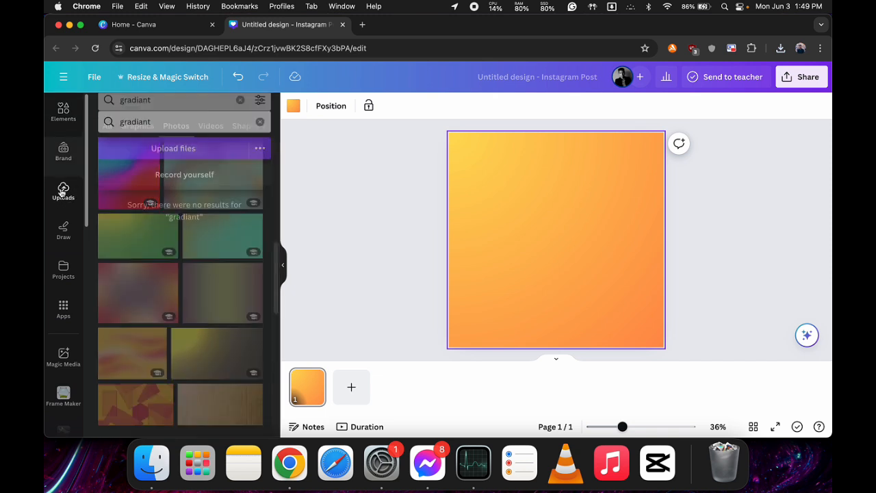
{"action": "left_click", "coordinate": [259, 112]}
{"action": "left_click", "coordinate": [134, 254]}
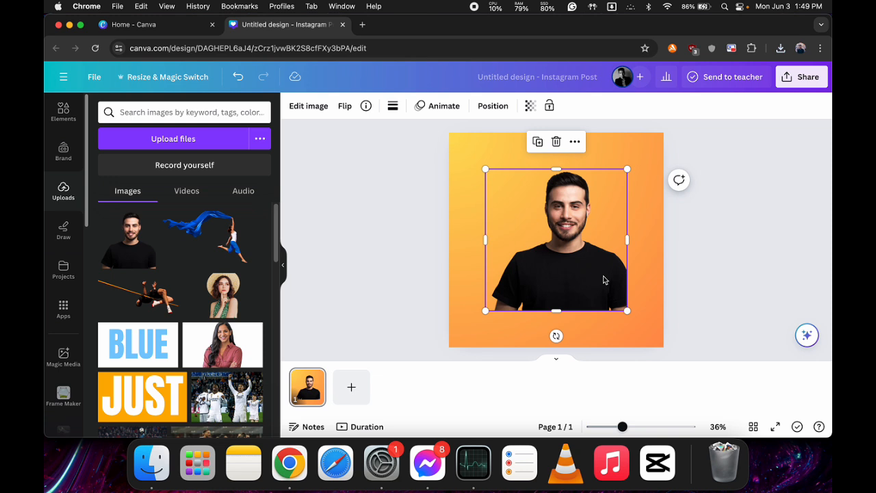
Enlarge the man's cutout to span the page's full width and position it against the page's lower edge
{"action": "left_click_drag", "start_coordinate": [625, 238], "coordinate": [621, 284]}
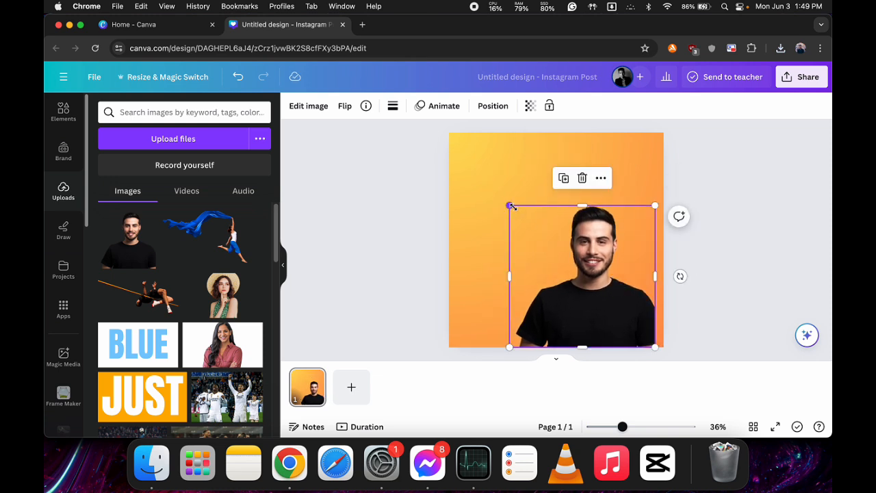
{"action": "left_click_drag", "start_coordinate": [512, 207], "coordinate": [457, 161]}
{"action": "left_click_drag", "start_coordinate": [623, 230], "coordinate": [610, 233]}
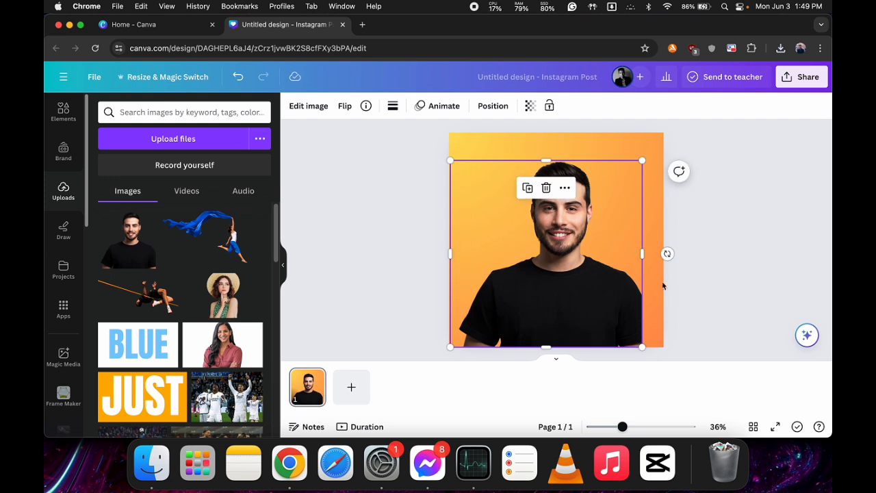
{"action": "left_click_drag", "start_coordinate": [590, 265], "coordinate": [611, 264]}
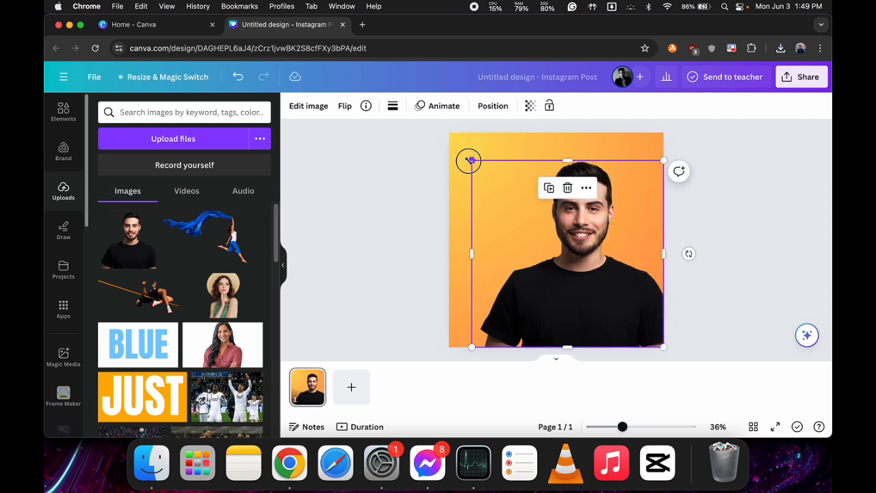
{"action": "left_click_drag", "start_coordinate": [469, 160], "coordinate": [425, 158]}
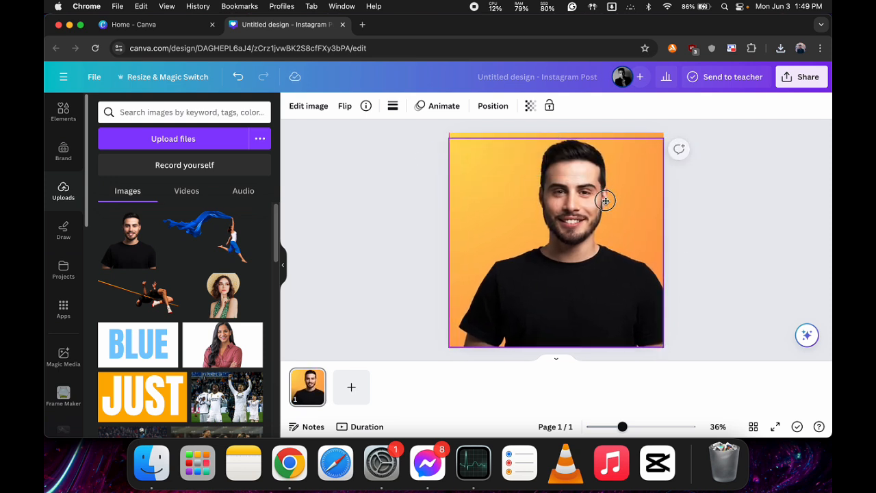
{"action": "left_click_drag", "start_coordinate": [607, 199], "coordinate": [606, 203]}
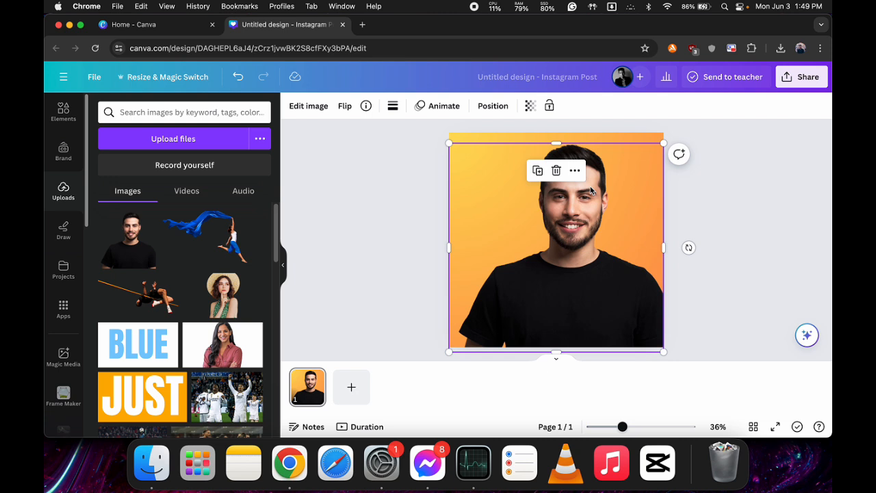
{"action": "left_click", "coordinate": [746, 245]}
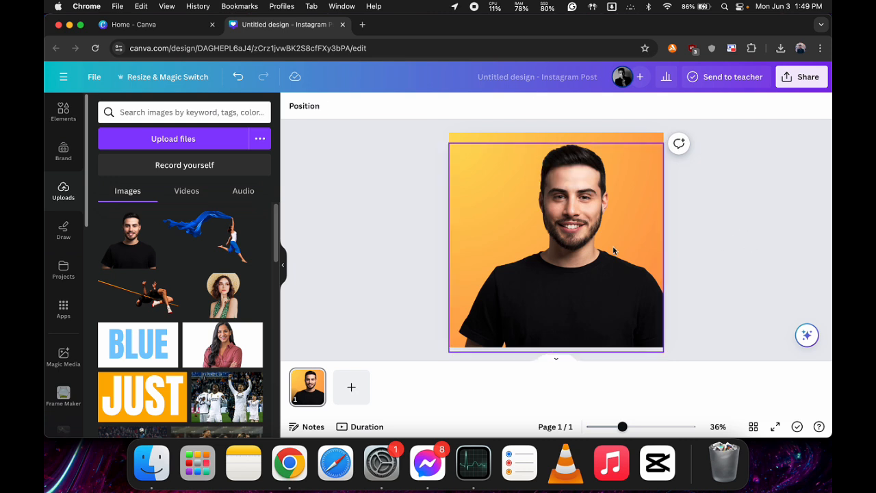
Enlarge the cutout past the page's left edge and lower it, leaving a strip of gradient above the man's head
{"action": "left_click_drag", "start_coordinate": [612, 250], "coordinate": [598, 256]}
{"action": "left_click_drag", "start_coordinate": [440, 156], "coordinate": [411, 141]}
{"action": "left_click_drag", "start_coordinate": [579, 204], "coordinate": [579, 217]}
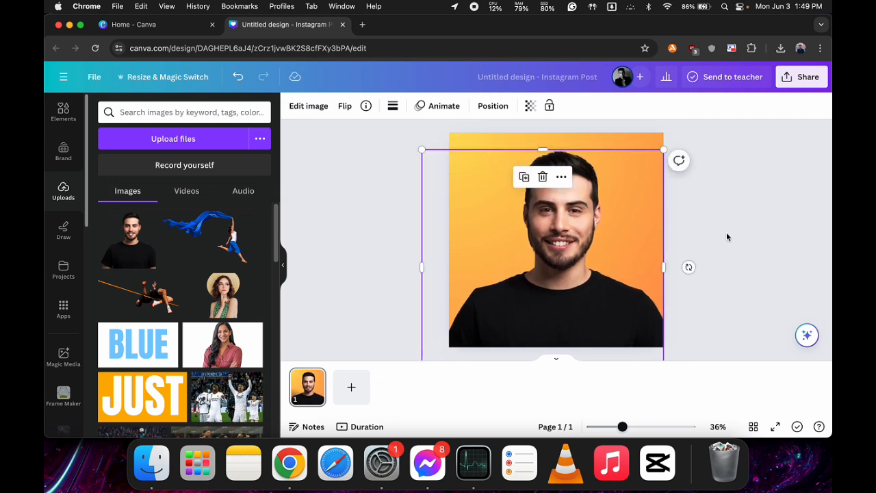
{"action": "left_click", "coordinate": [727, 232]}
{"action": "left_click", "coordinate": [612, 241]}
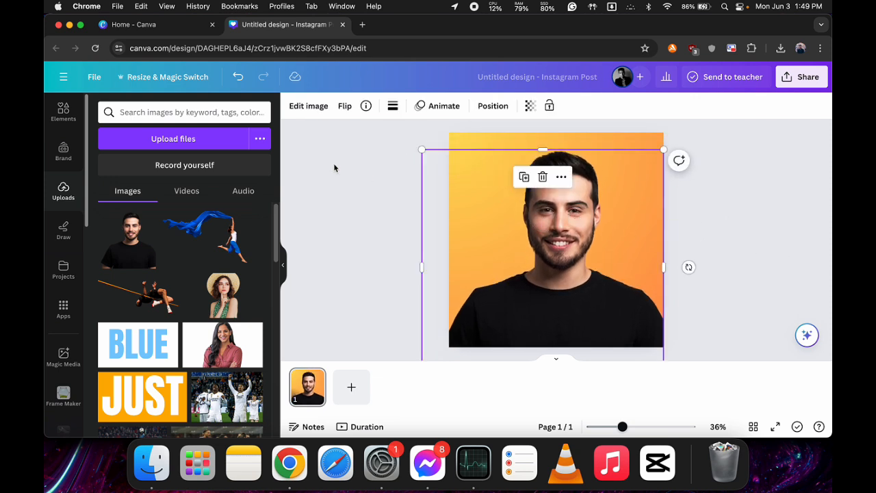
Apply the Glow shadow effect to the man's cutout and set its size to 66
{"action": "left_click", "coordinate": [309, 106]}
{"action": "scroll", "coordinate": [121, 310], "scroll_direction": "down", "scroll_amount": 3}
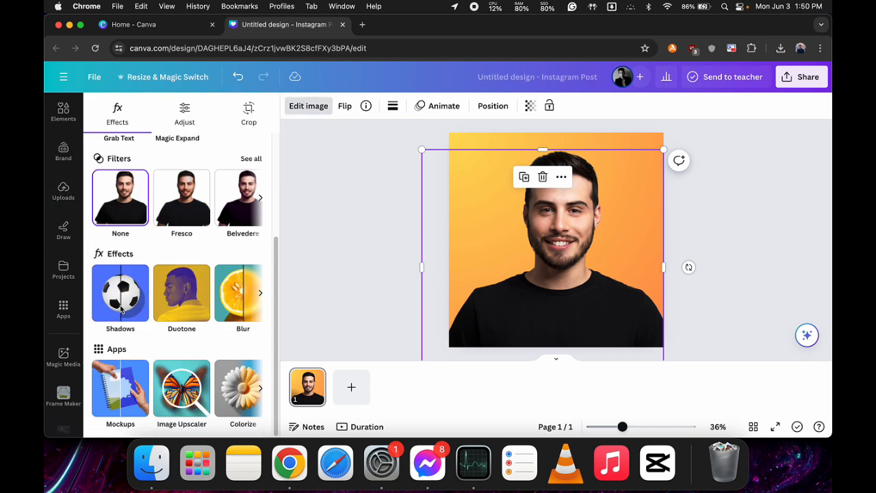
{"action": "left_click", "coordinate": [118, 290]}
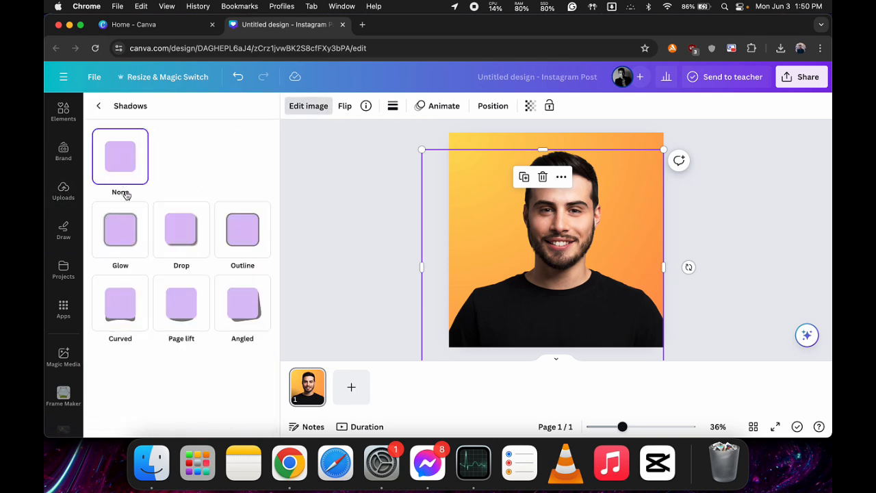
{"action": "left_click", "coordinate": [122, 228]}
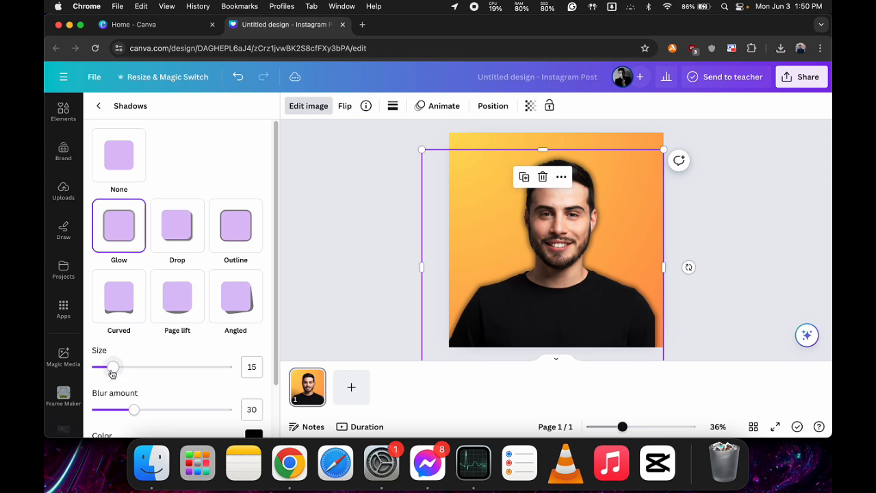
{"action": "left_click_drag", "start_coordinate": [112, 367], "coordinate": [185, 368]}
{"action": "scroll", "coordinate": [189, 357], "scroll_direction": "down", "scroll_amount": 2}
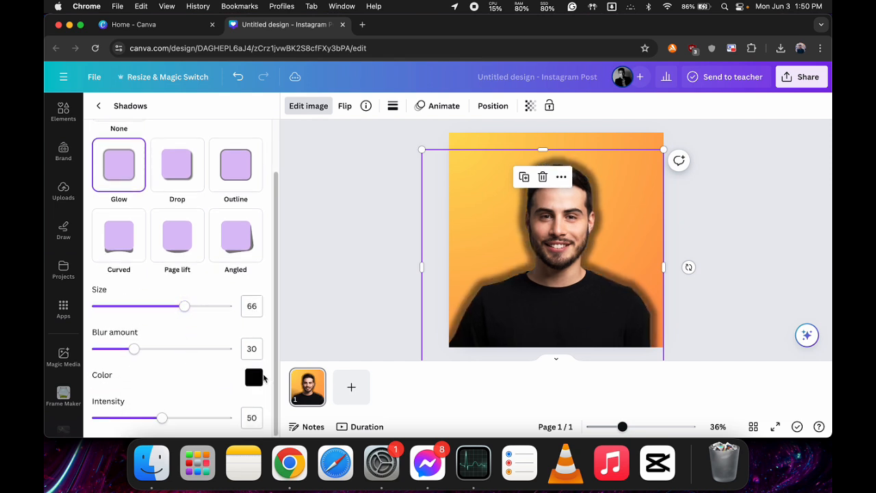
Change the glow's colour to white (#FFFFFF) and set its intensity to 100
{"action": "left_click", "coordinate": [259, 378]}
{"action": "left_click", "coordinate": [263, 266]}
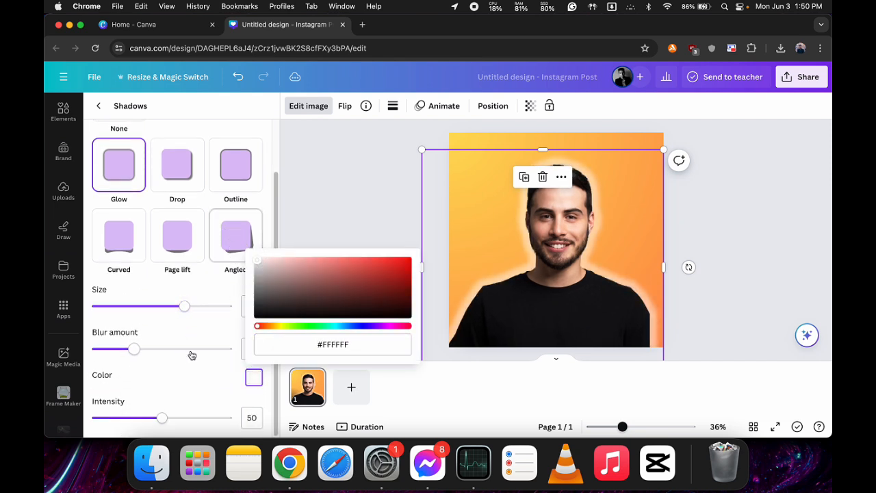
{"action": "left_click", "coordinate": [157, 358]}
{"action": "left_click", "coordinate": [163, 417]}
{"action": "left_click_drag", "start_coordinate": [163, 416], "coordinate": [304, 417]}
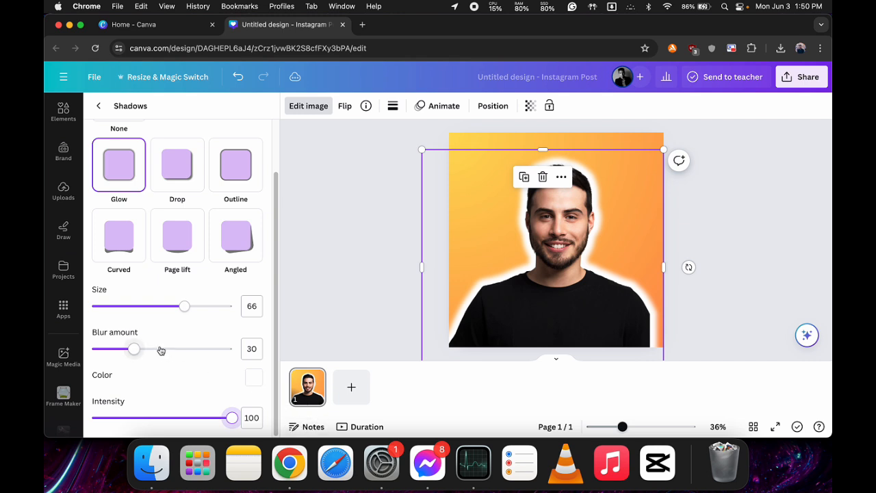
Turn the glow into a crisp outline with a blur amount of 0 and a size of 30
{"action": "left_click_drag", "start_coordinate": [161, 349], "coordinate": [50, 365]}
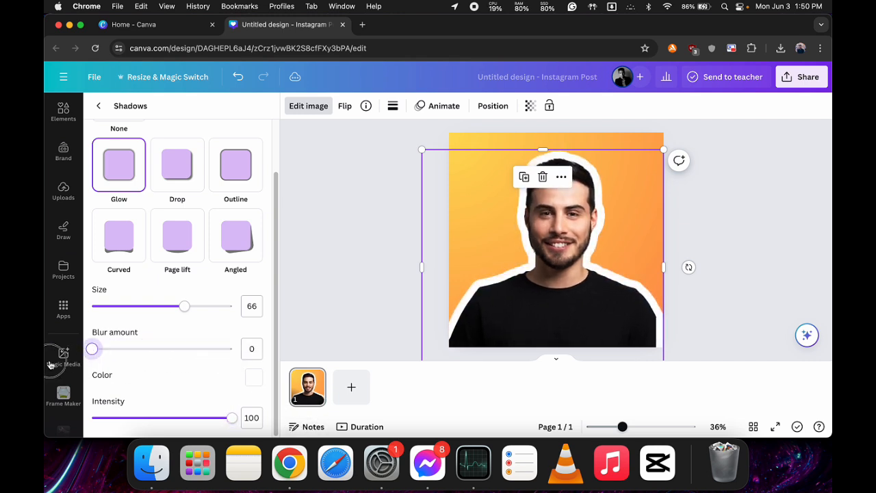
{"action": "left_click_drag", "start_coordinate": [179, 309], "coordinate": [135, 319]}
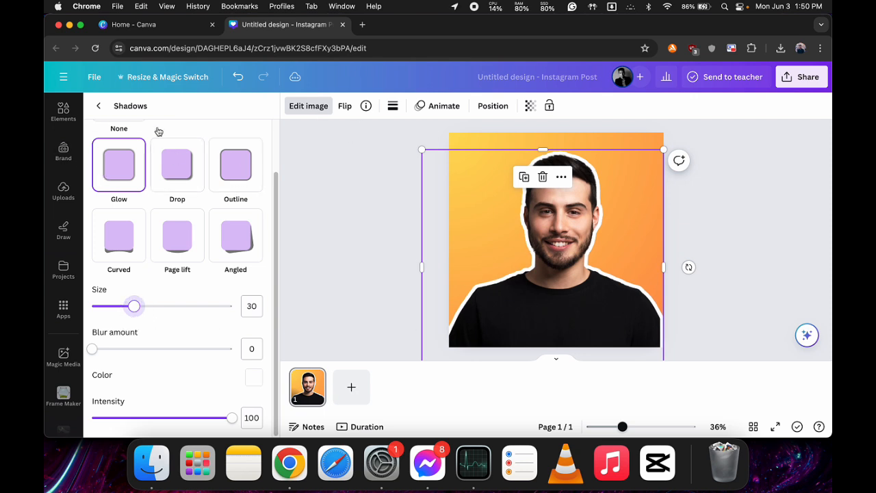
{"action": "left_click", "coordinate": [114, 108]}
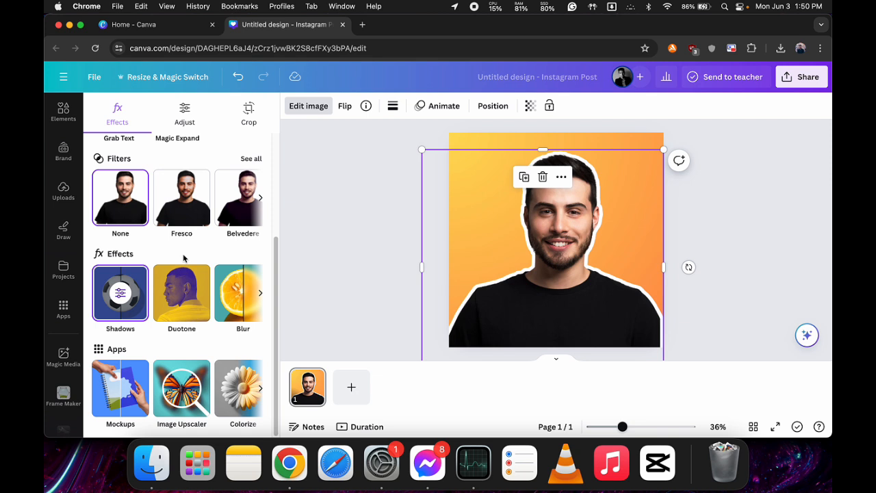
Make the man's cutout black and white by setting the saturation of the whole image to -100
{"action": "scroll", "coordinate": [199, 298], "scroll_direction": "up", "scroll_amount": 3}
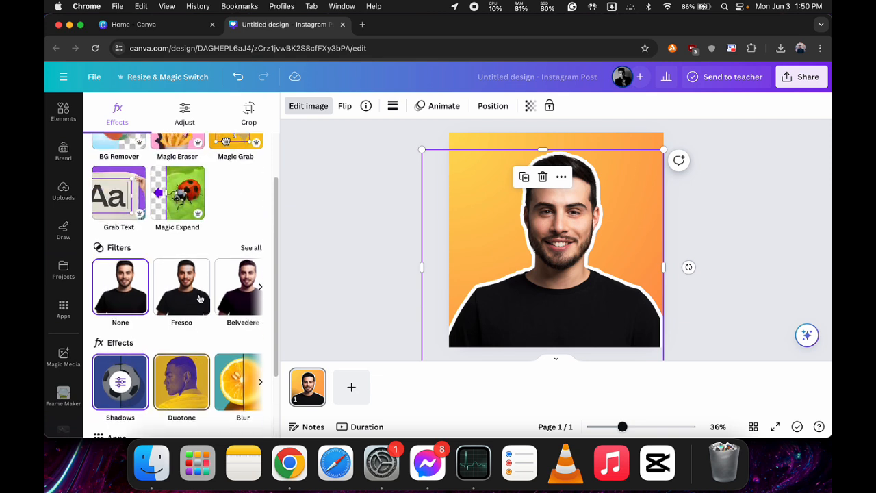
{"action": "left_click", "coordinate": [184, 113]}
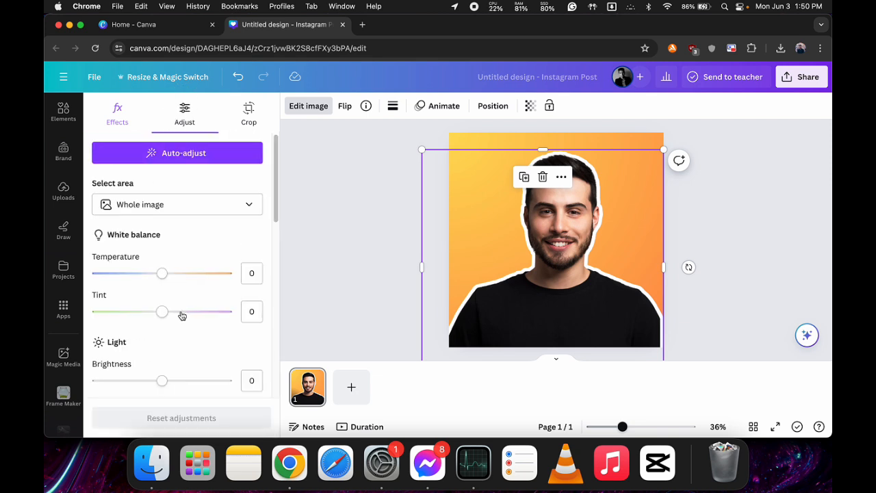
{"action": "scroll", "coordinate": [181, 318], "scroll_direction": "down", "scroll_amount": 5}
{"action": "scroll", "coordinate": [182, 319], "scroll_direction": "down", "scroll_amount": 6}
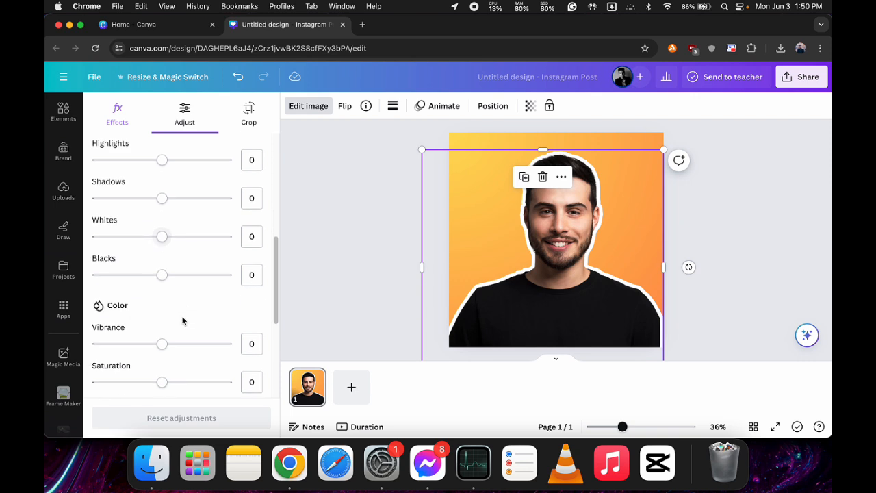
{"action": "scroll", "coordinate": [170, 274], "scroll_direction": "up", "scroll_amount": 3}
{"action": "left_click", "coordinate": [161, 320]}
{"action": "left_click_drag", "start_coordinate": [161, 320], "coordinate": [90, 322]}
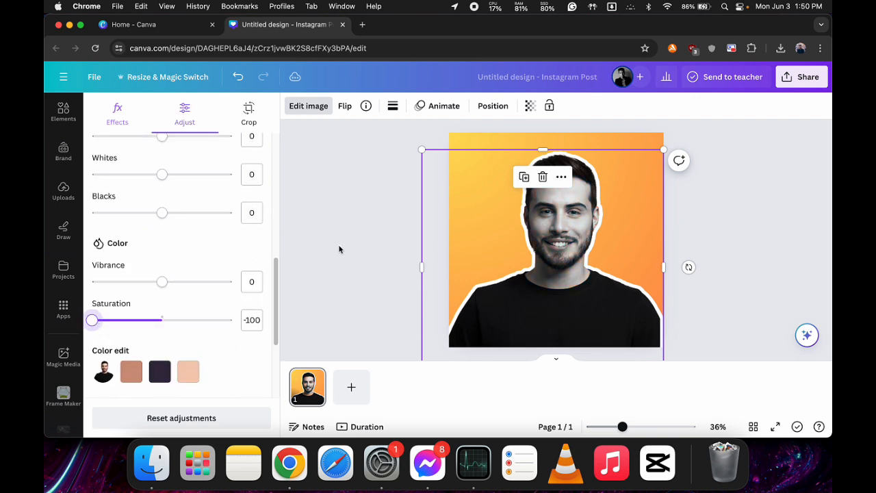
{"action": "key", "text": "Escape"}
{"action": "key", "text": "Escape"}
{"action": "left_click", "coordinate": [524, 246]}
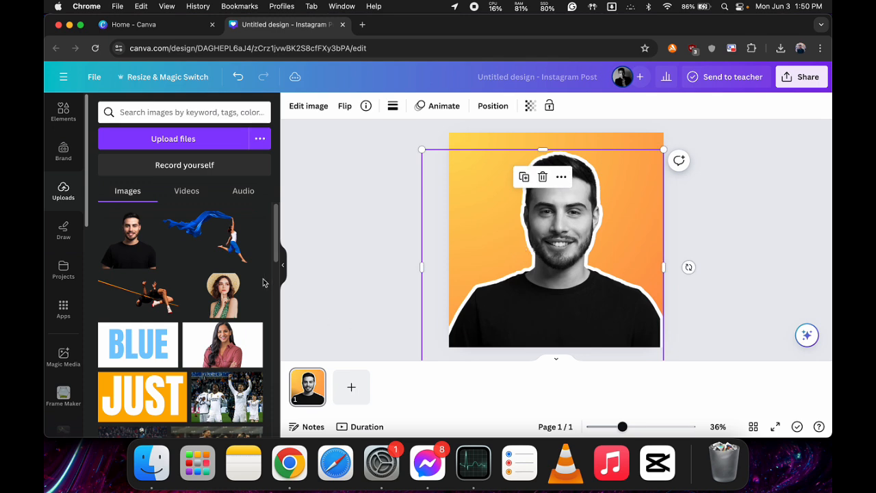
Review the Glow shadow settings of the man's cutout: size, blur amount, colour and intensity
{"action": "left_click", "coordinate": [308, 106]}
{"action": "scroll", "coordinate": [176, 332], "scroll_direction": "down", "scroll_amount": 3}
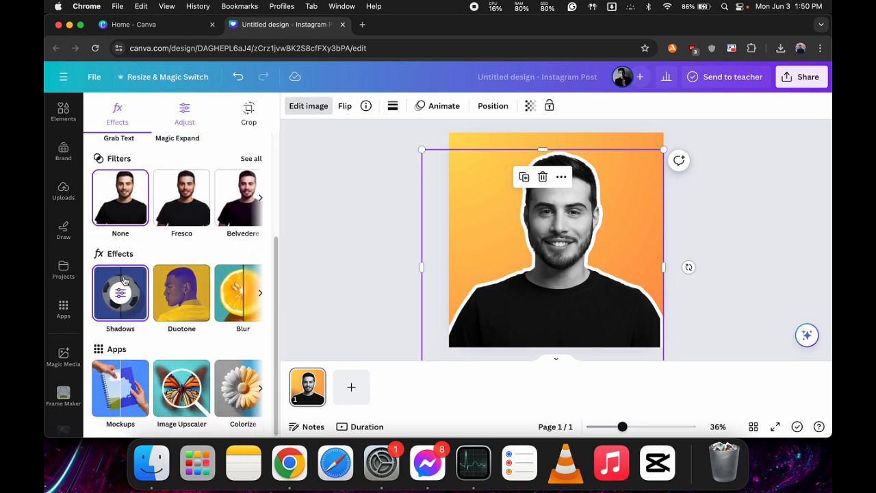
{"action": "left_click", "coordinate": [127, 289]}
{"action": "scroll", "coordinate": [163, 286], "scroll_direction": "down", "scroll_amount": 2}
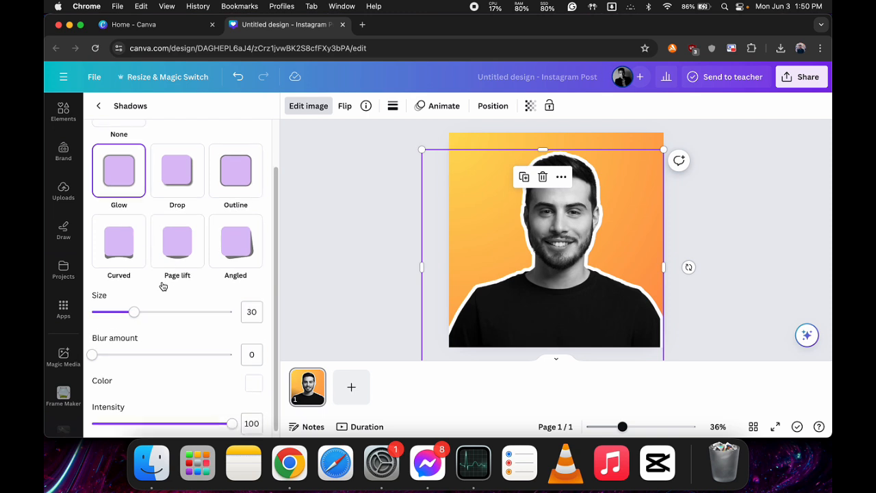
{"action": "scroll", "coordinate": [165, 288], "scroll_direction": "up", "scroll_amount": 2}
{"action": "left_click", "coordinate": [99, 106]}
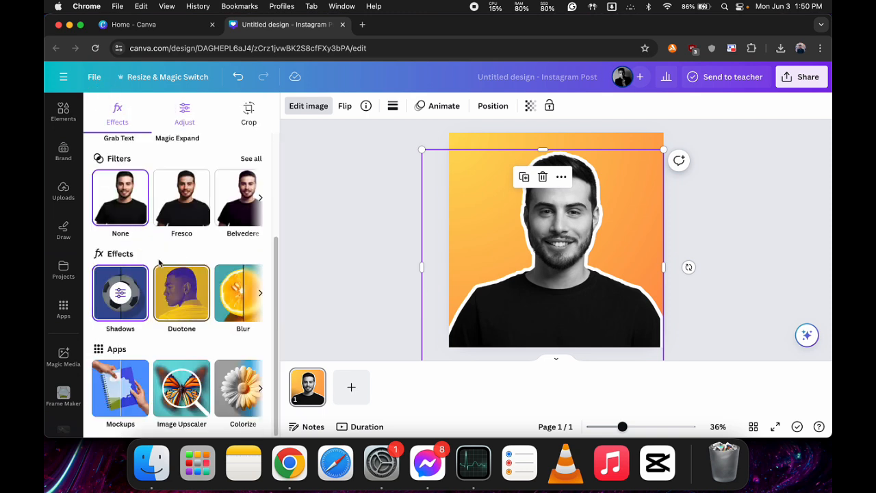
Look through the cutout's image adjustments, trying a temperature of 7 and returning it to 0, with tint at 0 and saturation at -100
{"action": "left_click", "coordinate": [184, 113]}
{"action": "scroll", "coordinate": [149, 355], "scroll_direction": "down", "scroll_amount": 5}
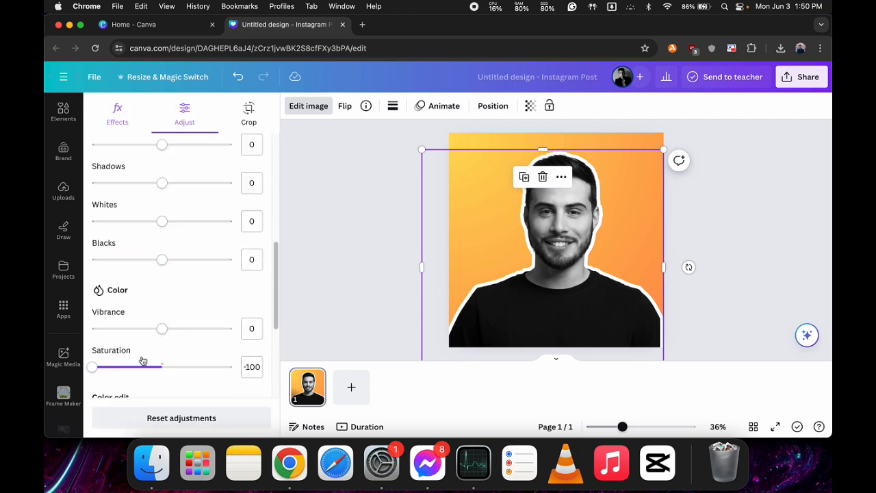
{"action": "left_click_drag", "start_coordinate": [102, 365], "coordinate": [75, 371]}
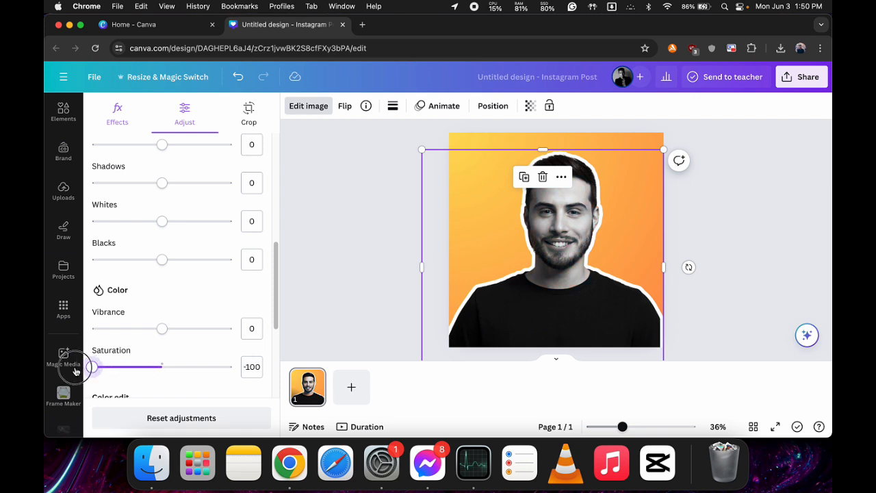
{"action": "scroll", "coordinate": [137, 326], "scroll_direction": "down", "scroll_amount": 1}
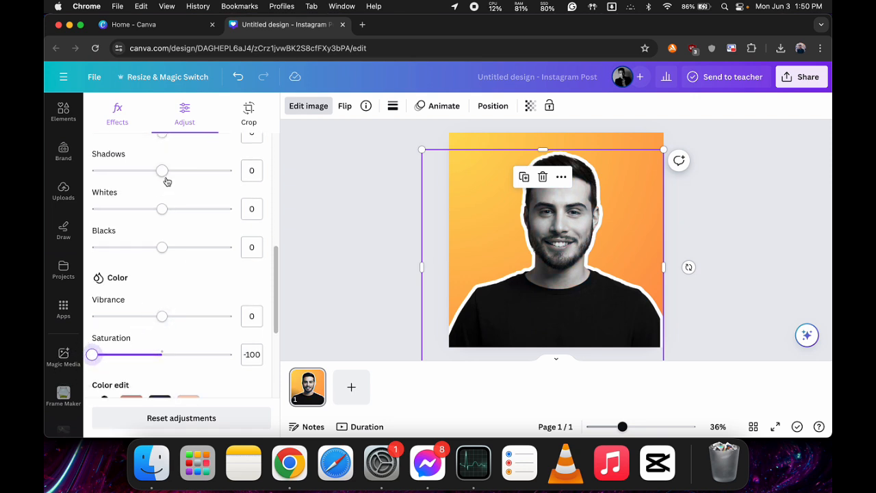
{"action": "scroll", "coordinate": [164, 192], "scroll_direction": "up", "scroll_amount": 5}
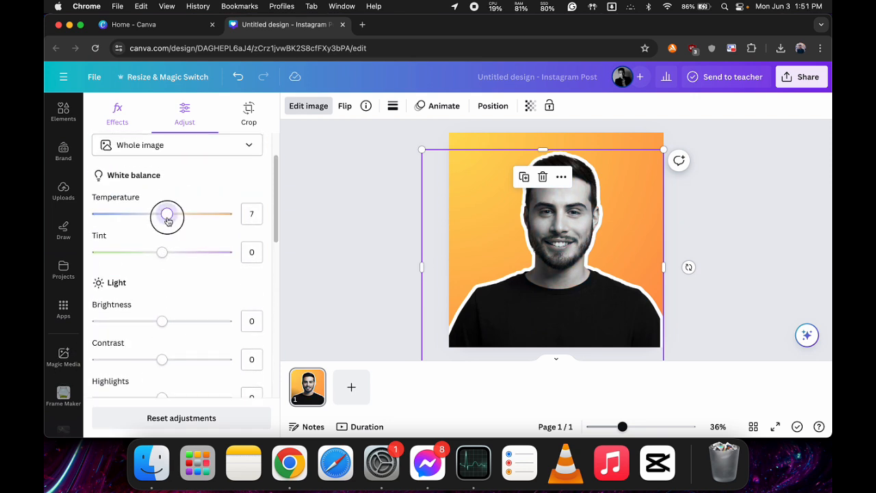
{"action": "mouse_move", "coordinate": [168, 220]}
{"action": "left_mouse_down"}
{"action": "mouse_move", "coordinate": [222, 224]}
{"action": "mouse_move", "coordinate": [87, 219]}
{"action": "mouse_move", "coordinate": [162, 215]}
{"action": "left_mouse_up"}
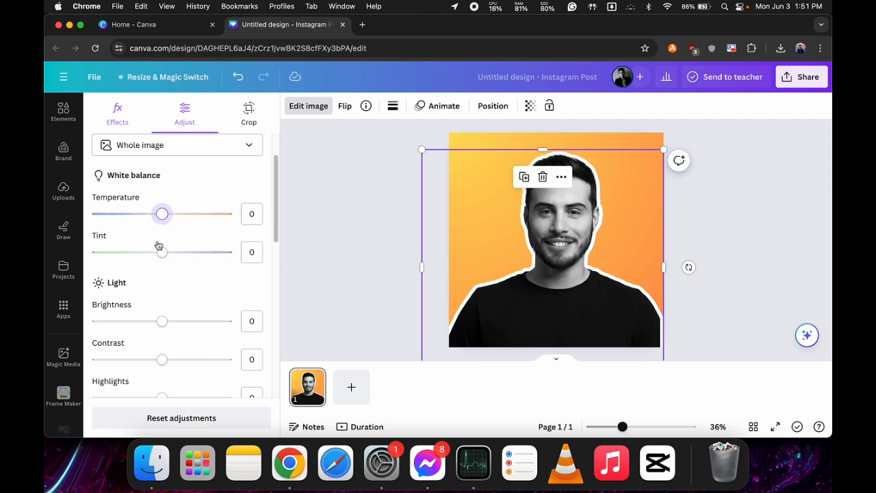
{"action": "mouse_move", "coordinate": [164, 260]}
{"action": "left_mouse_down"}
{"action": "mouse_move", "coordinate": [88, 255]}
{"action": "mouse_move", "coordinate": [162, 255]}
{"action": "left_mouse_up"}
{"action": "scroll", "coordinate": [156, 323], "scroll_direction": "down", "scroll_amount": 5}
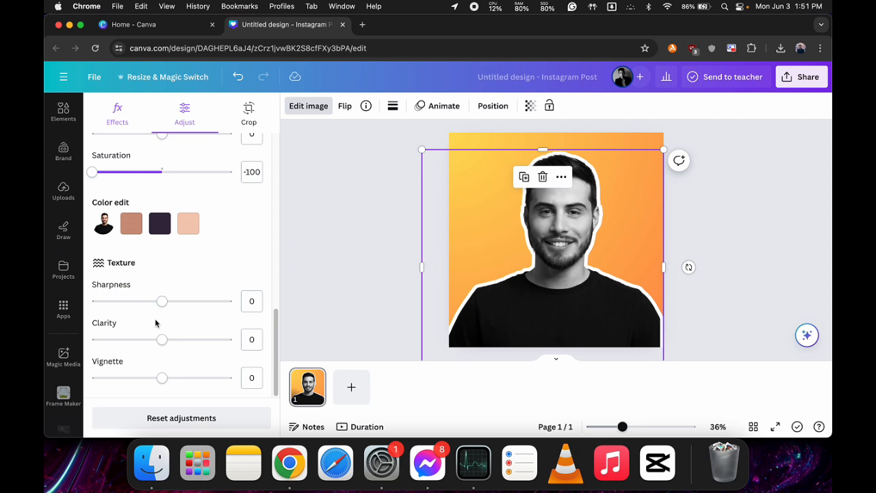
{"action": "scroll", "coordinate": [156, 323], "scroll_direction": "up", "scroll_amount": 6}
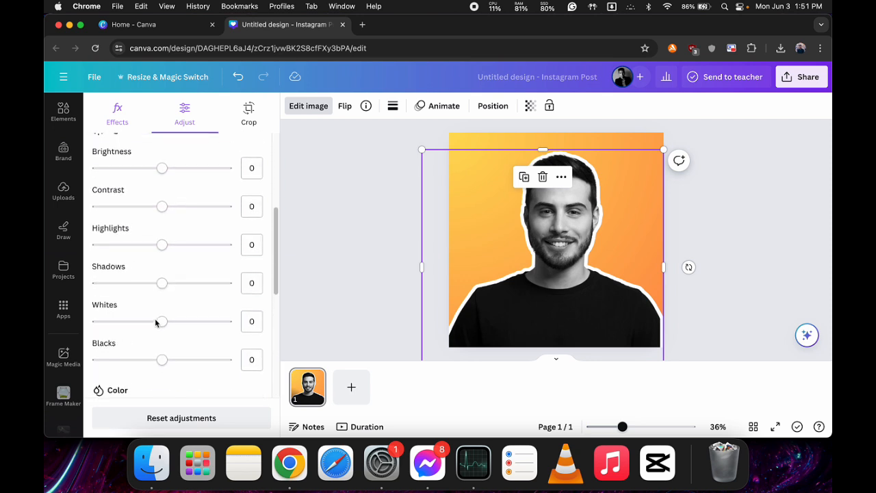
{"action": "left_click", "coordinate": [335, 266]}
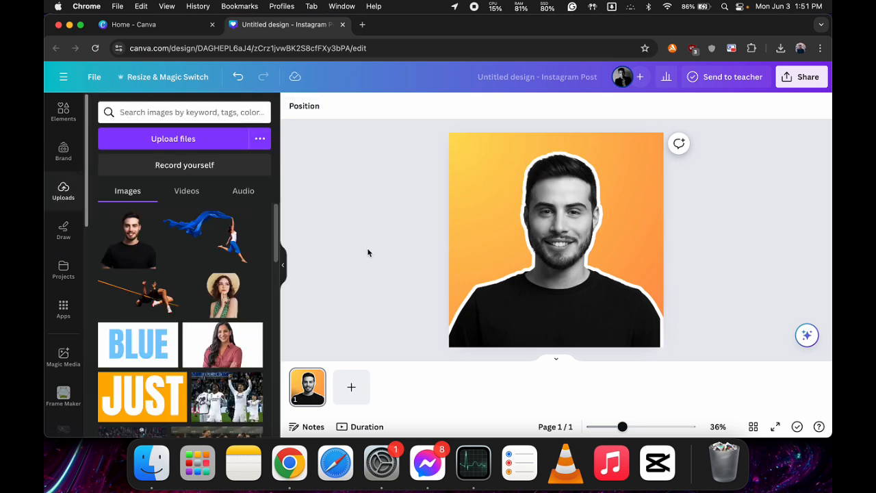
Download the finished design as a PNG at size 1 (1,080 × 1,080 px)
{"action": "left_click", "coordinate": [801, 78]}
{"action": "left_click", "coordinate": [653, 353]}
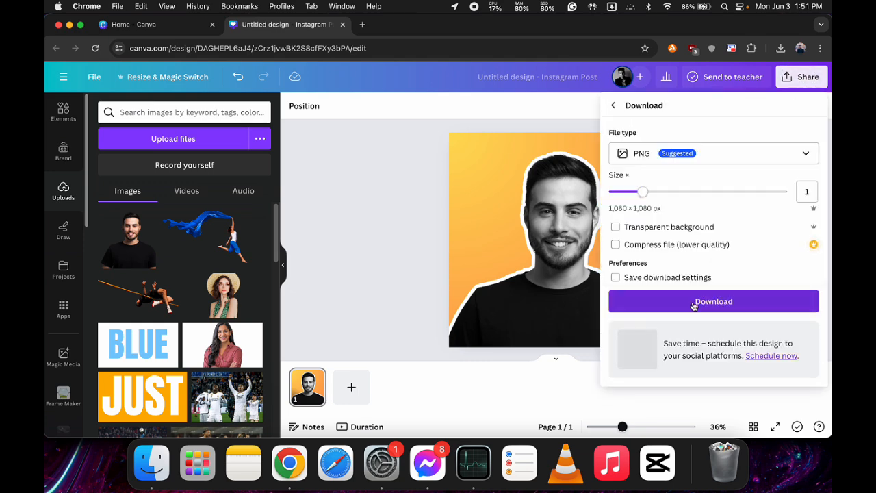
{"action": "left_click", "coordinate": [694, 306]}
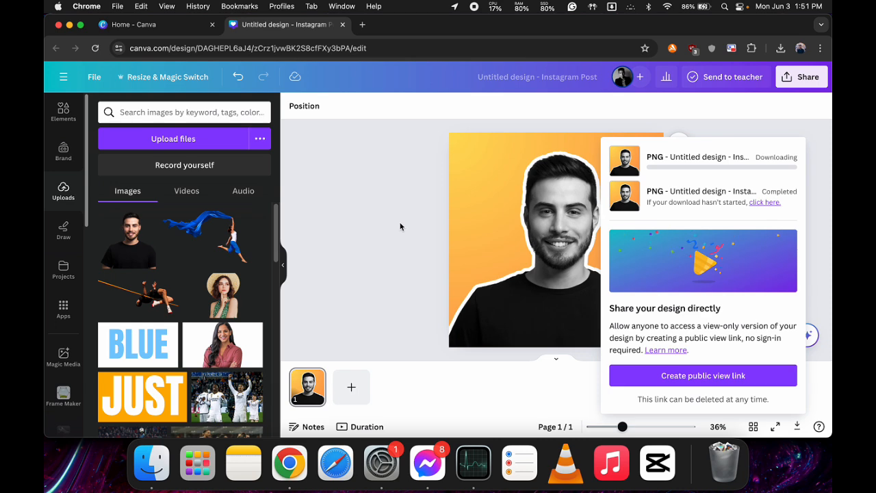